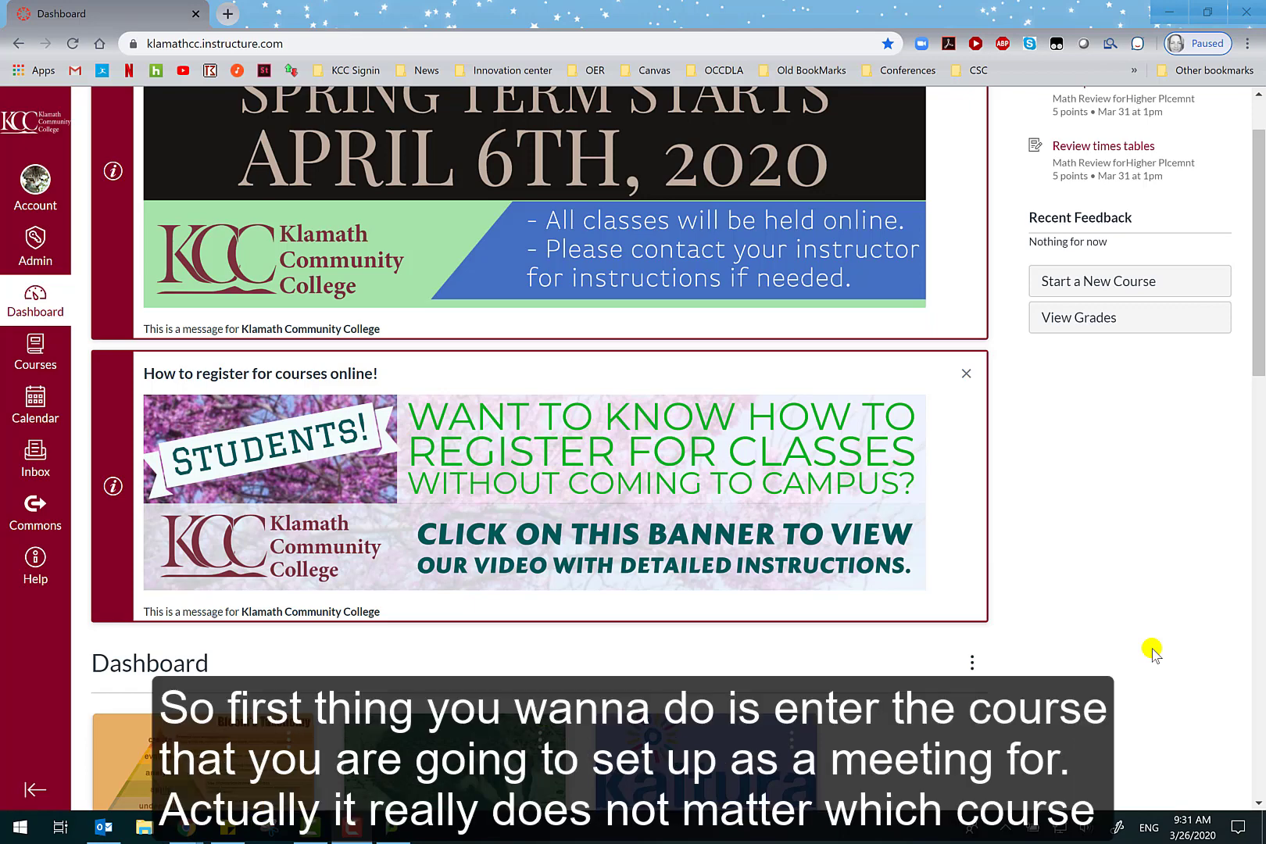
Step: Open the CTL Teaching Guides course's Zoom page, authenticate, and authorize Zoom to access the Canvas account
scroll(1156, 657, down, 4)
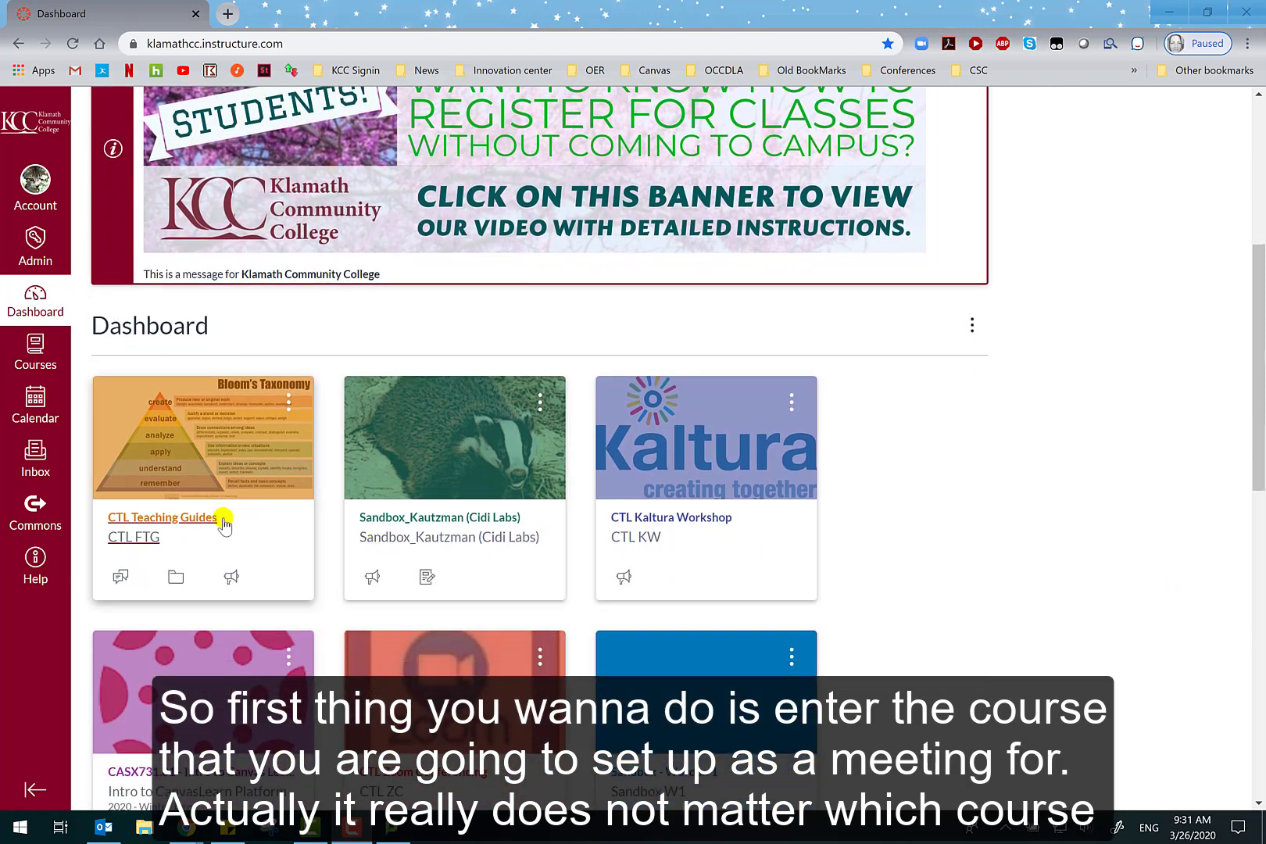
click(211, 521)
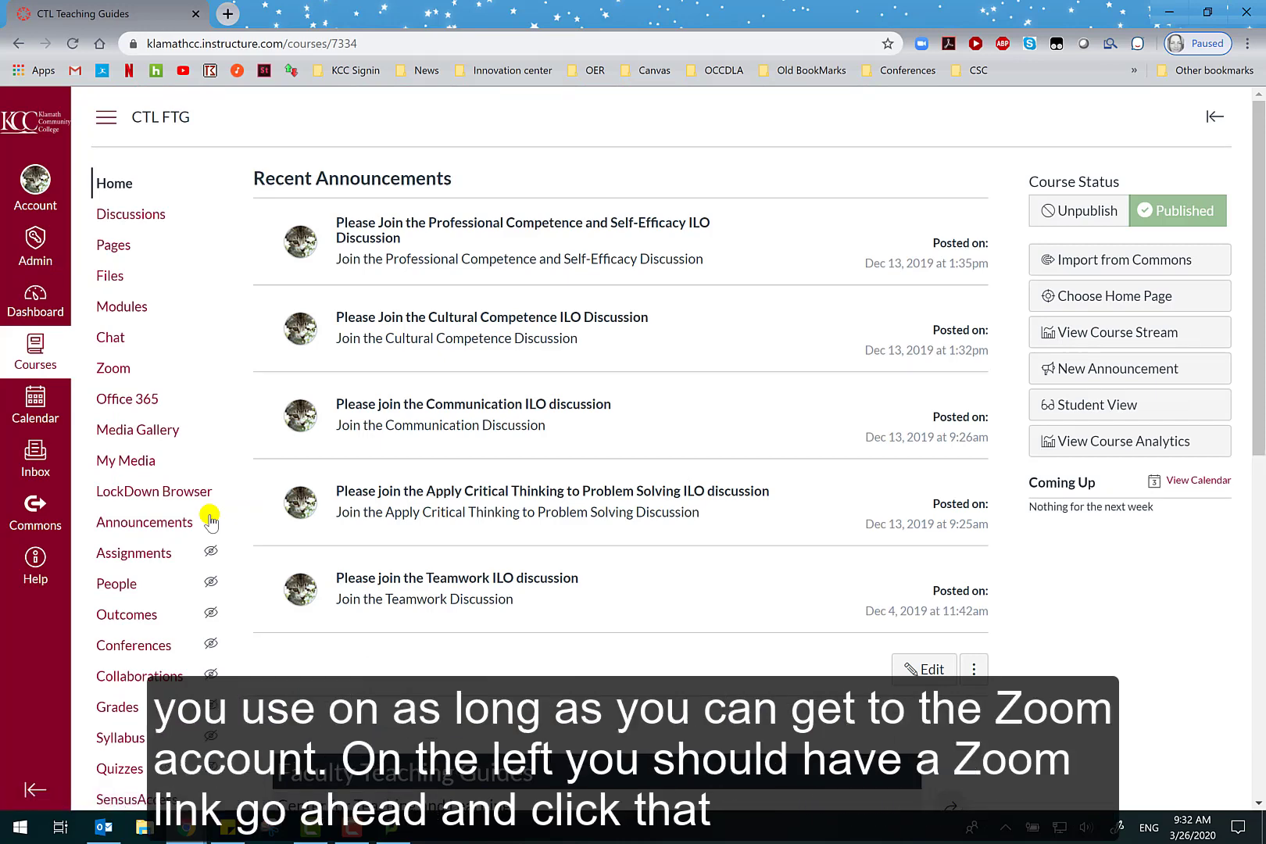
click(116, 370)
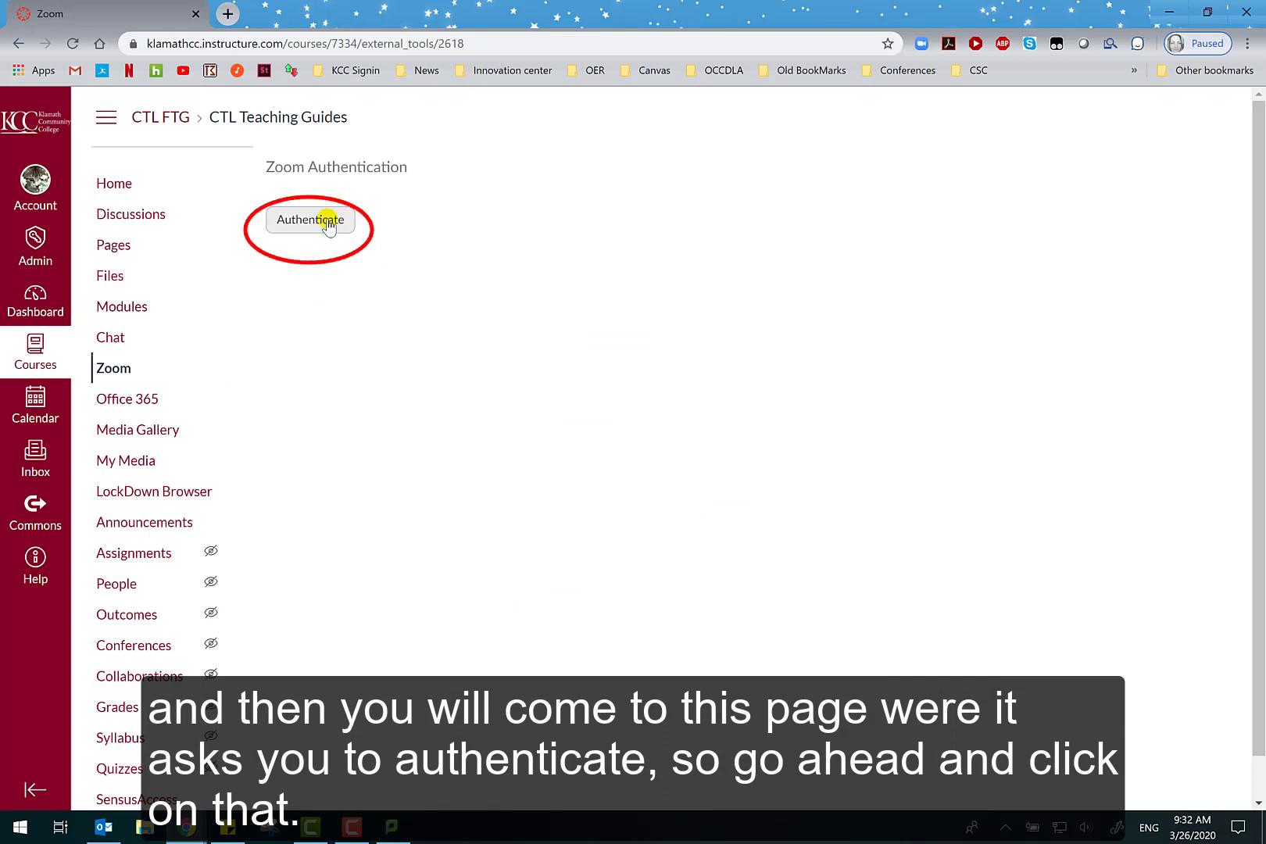
click(328, 226)
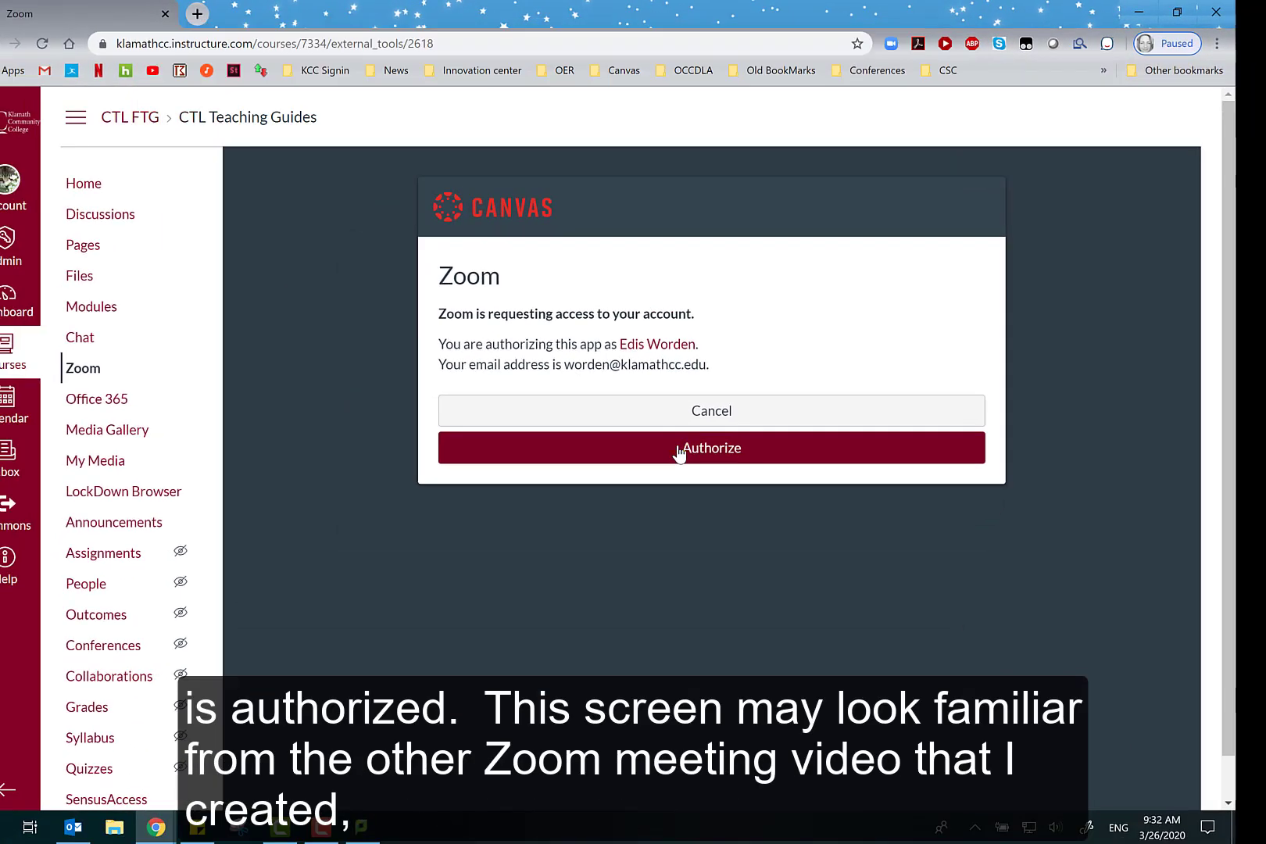
click(678, 450)
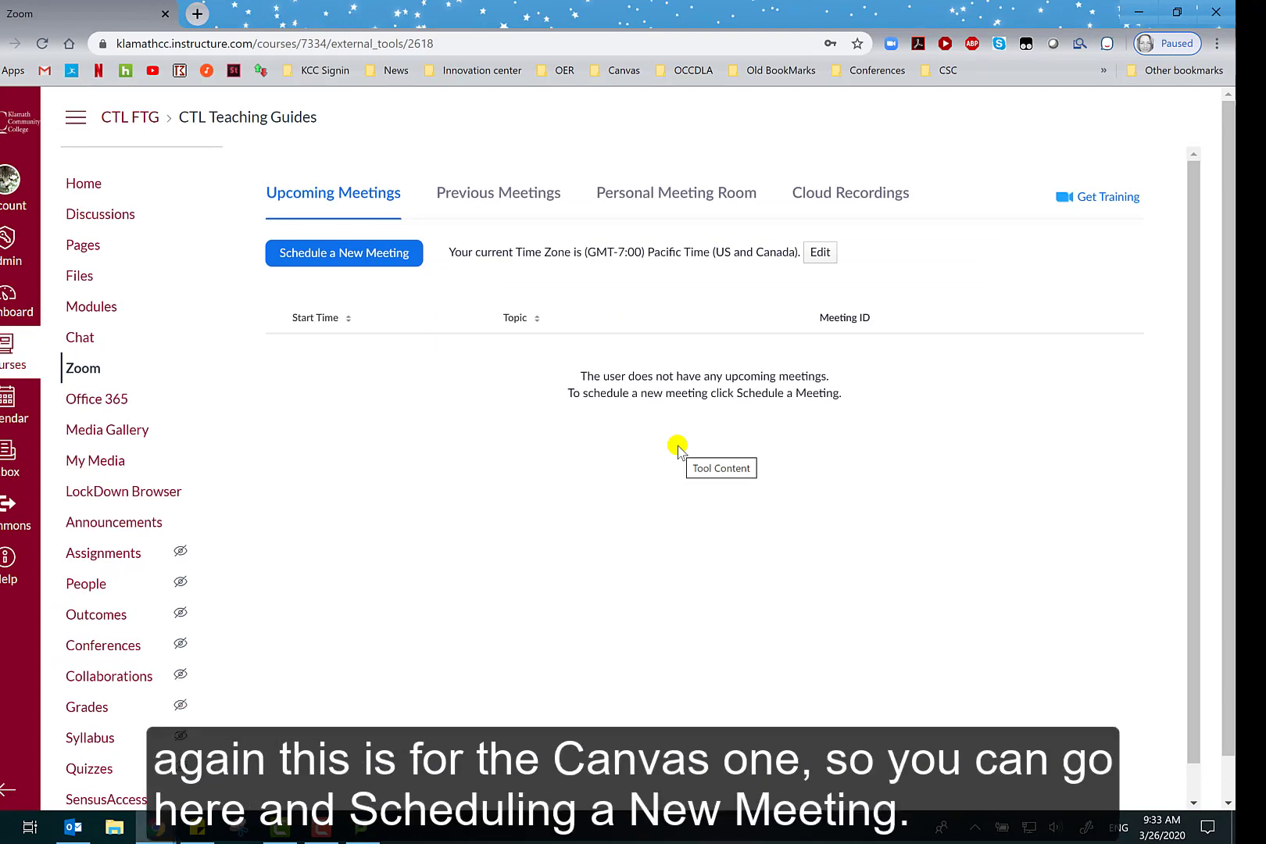
Step: Start scheduling a new Zoom meeting with the topic "CTL101 Office Hours"
click(372, 258)
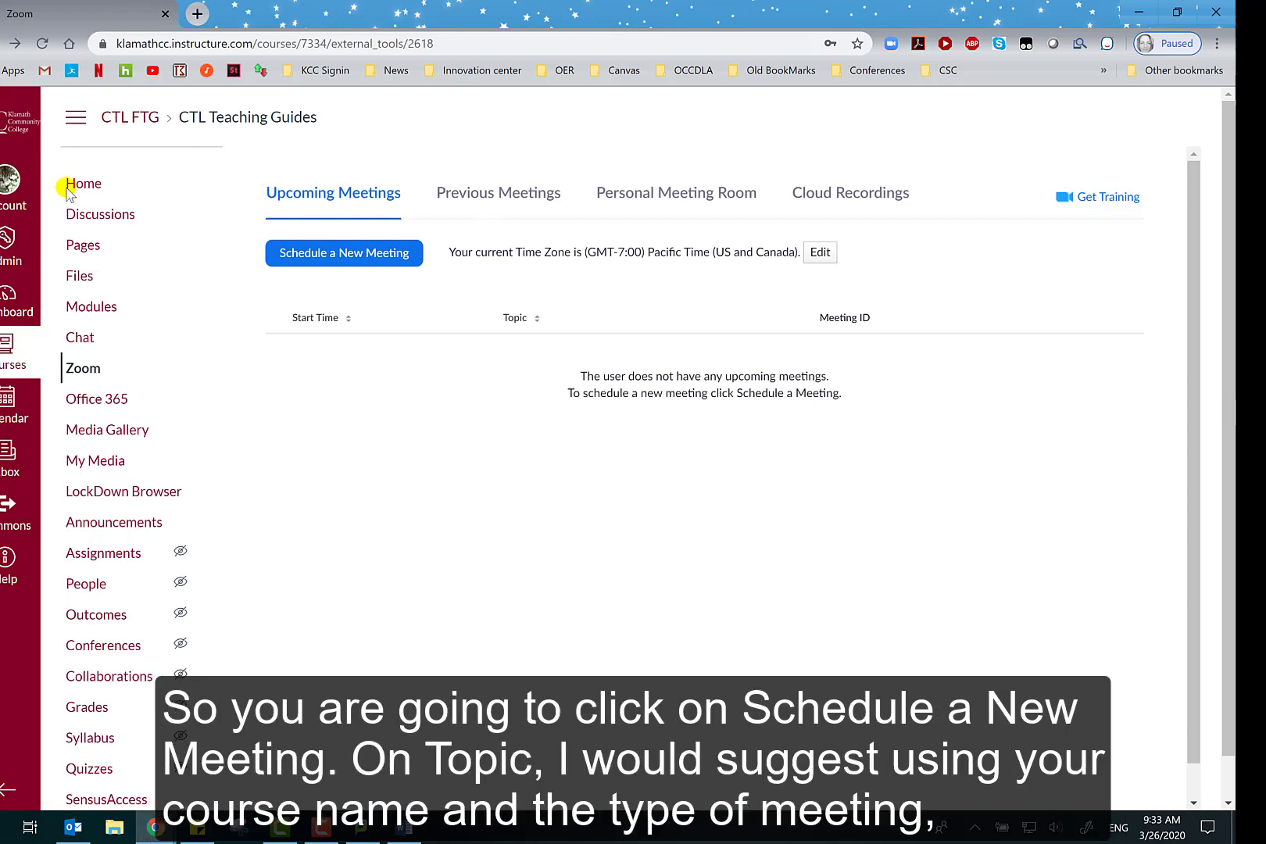
click(301, 255)
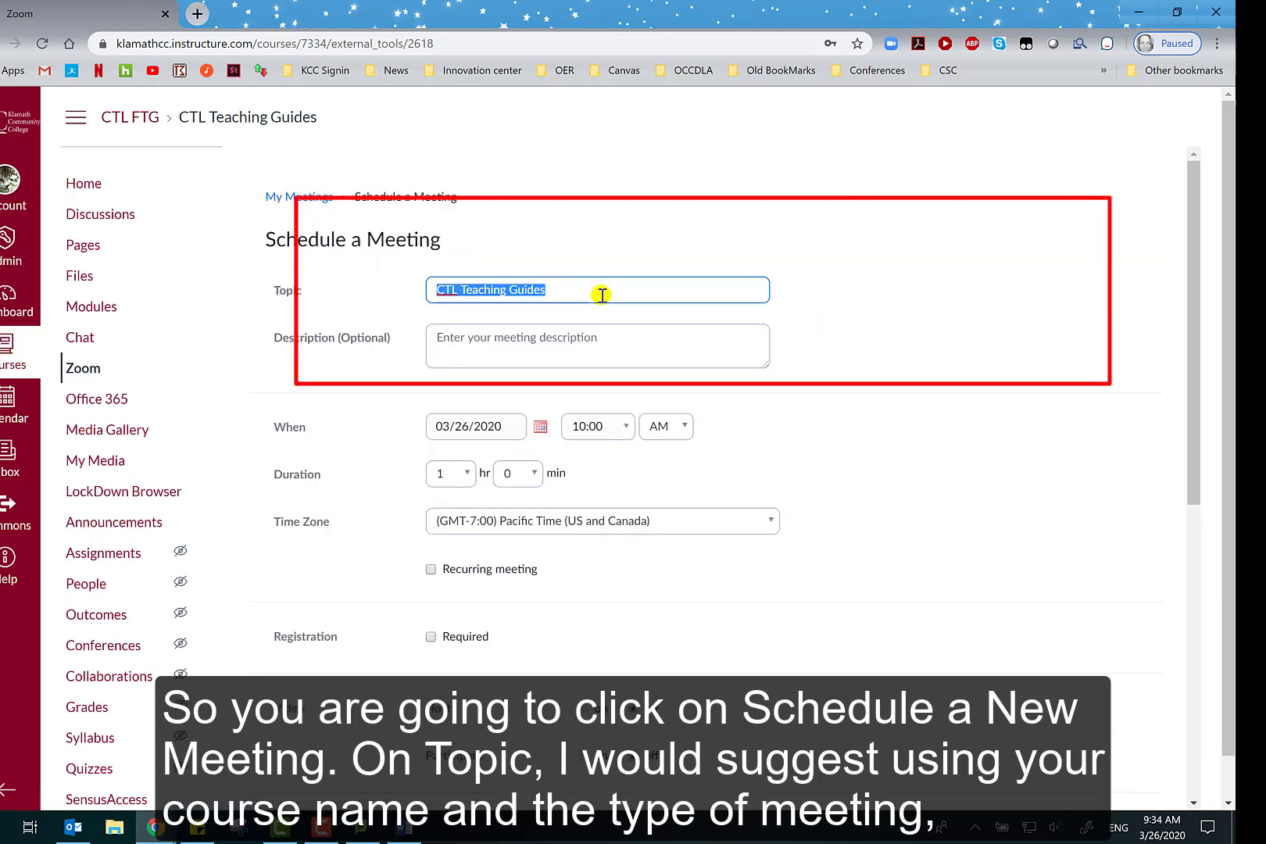
text(CTL)
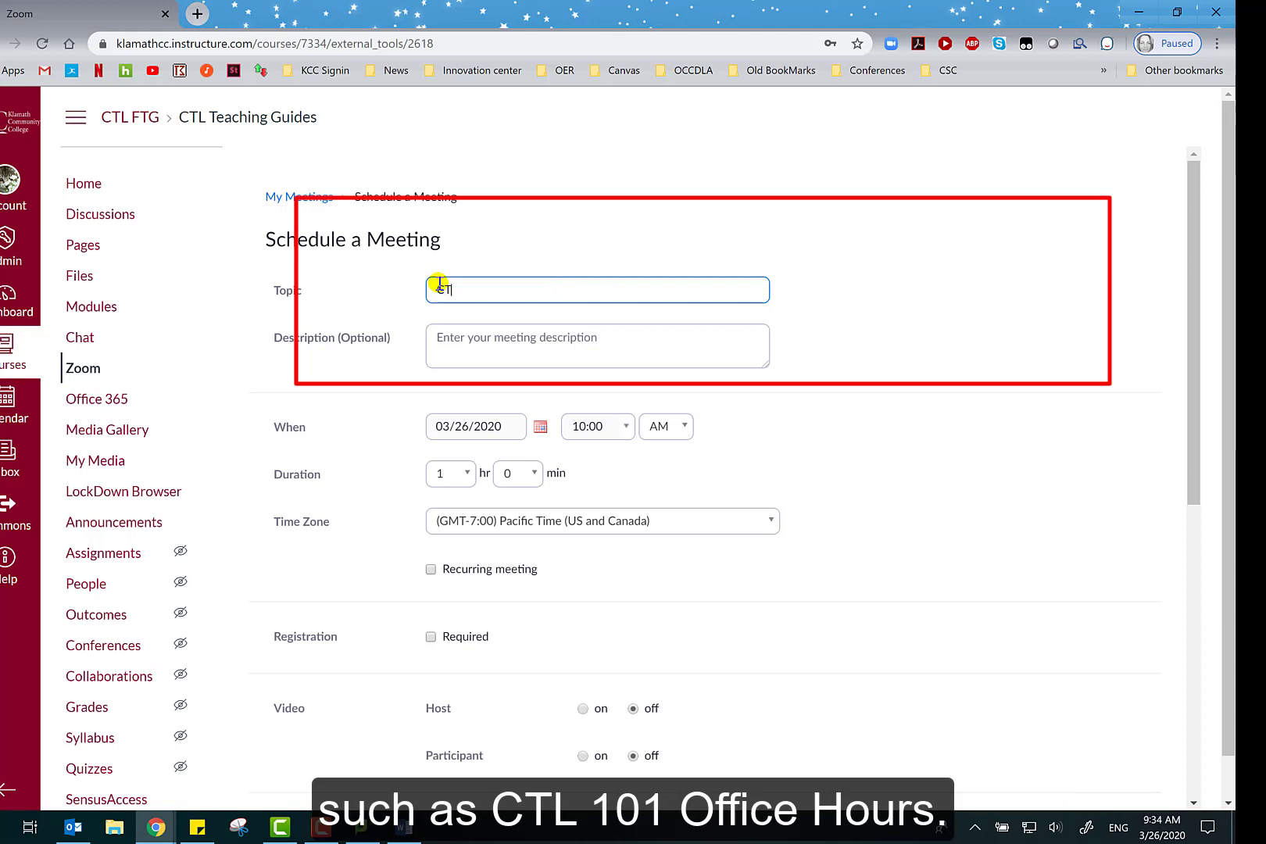
text(101 Office )
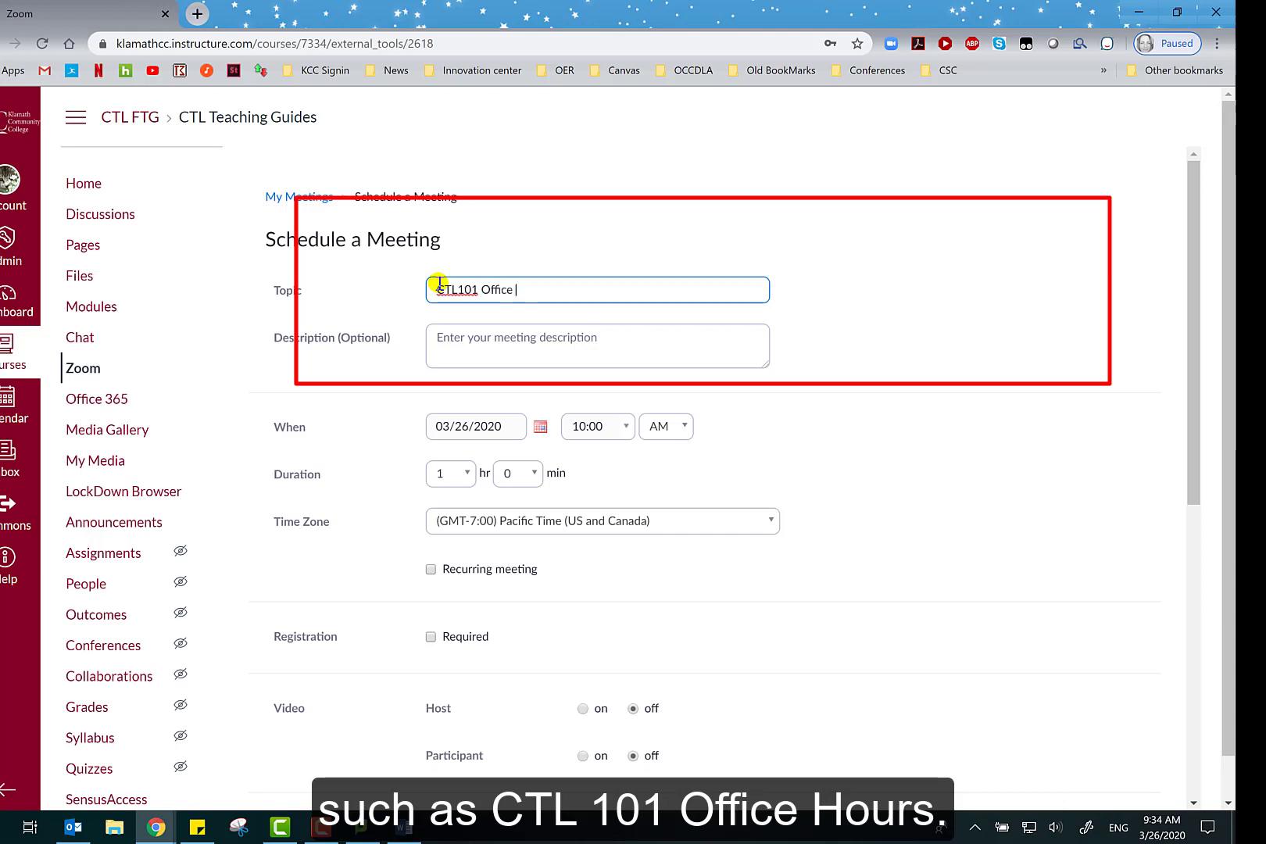
text(Hours)
click(458, 338)
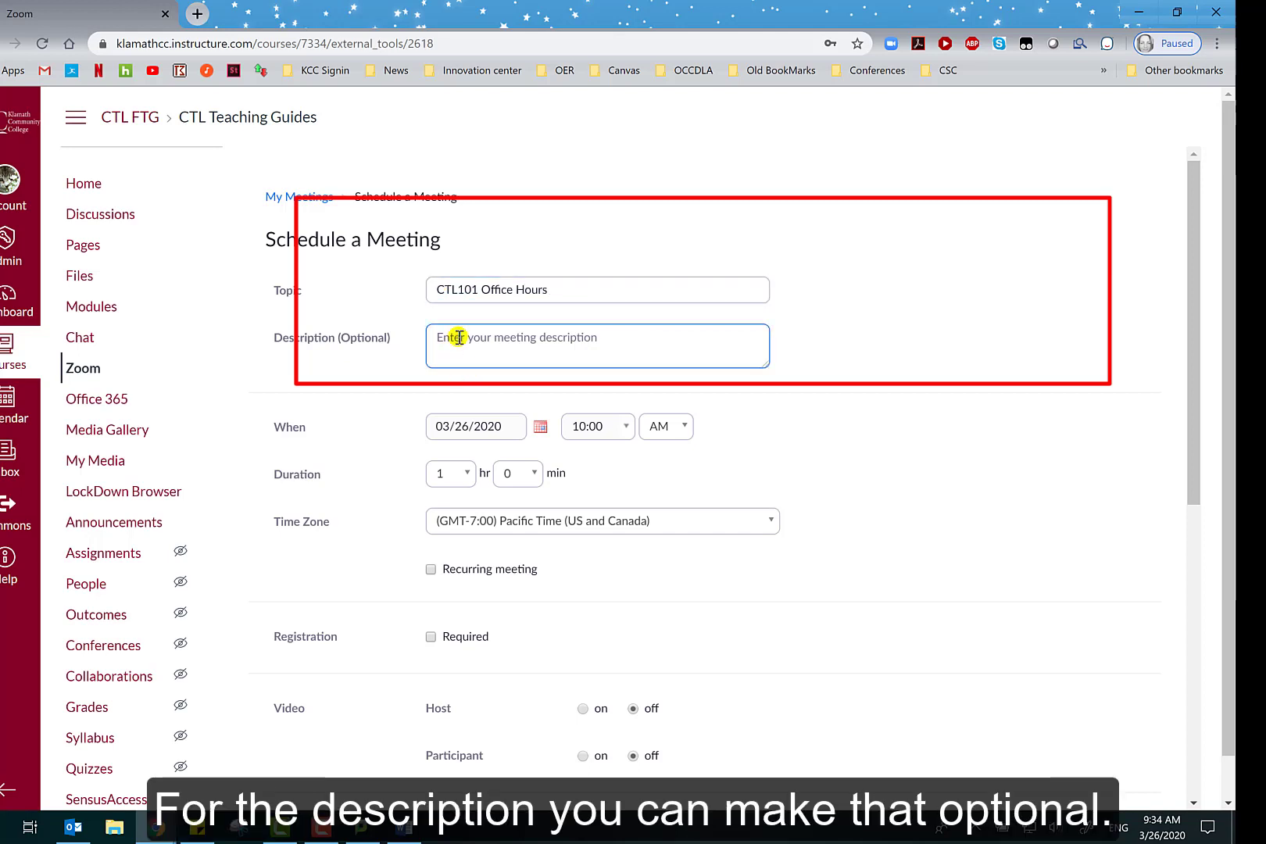
Step: Set the meeting's duration to 1 hr 30 min
scroll(460, 336, down, 3)
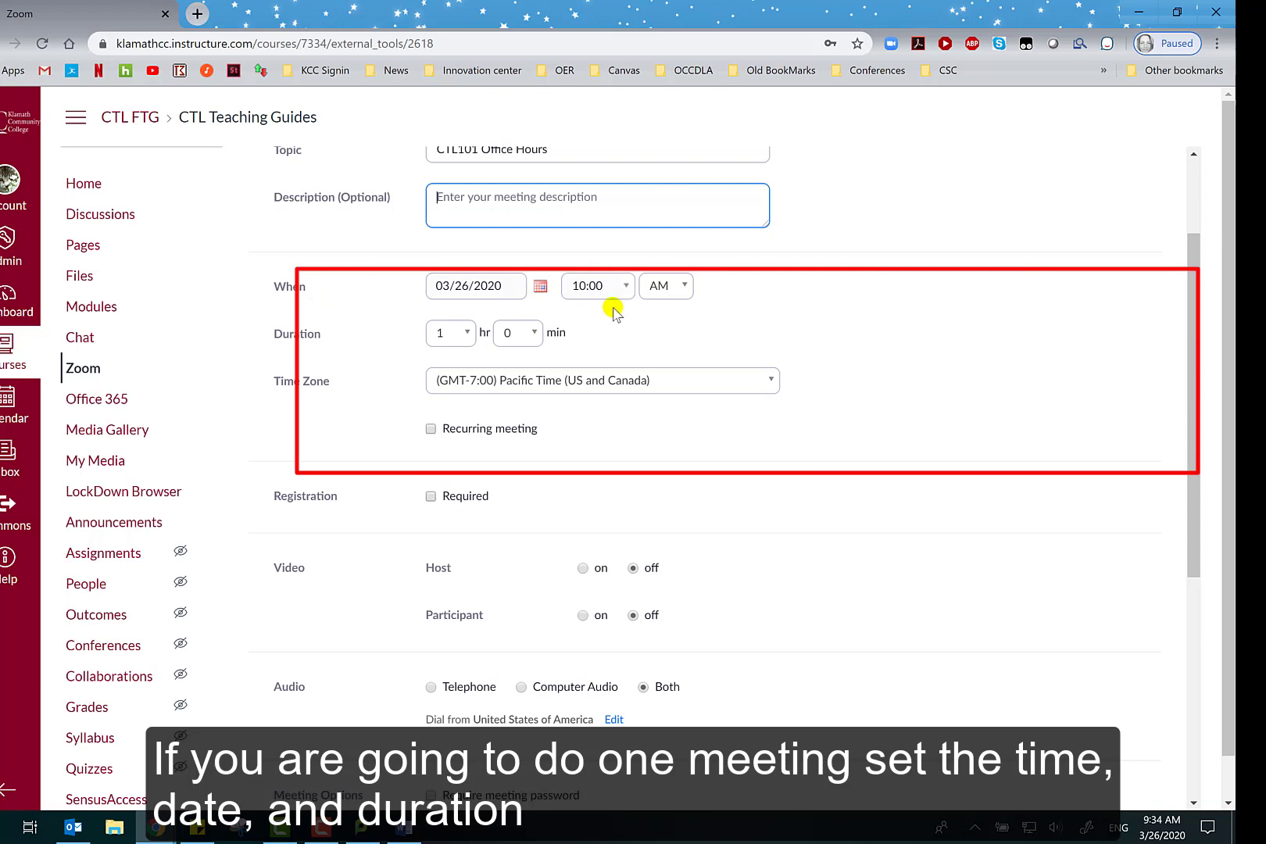
click(531, 336)
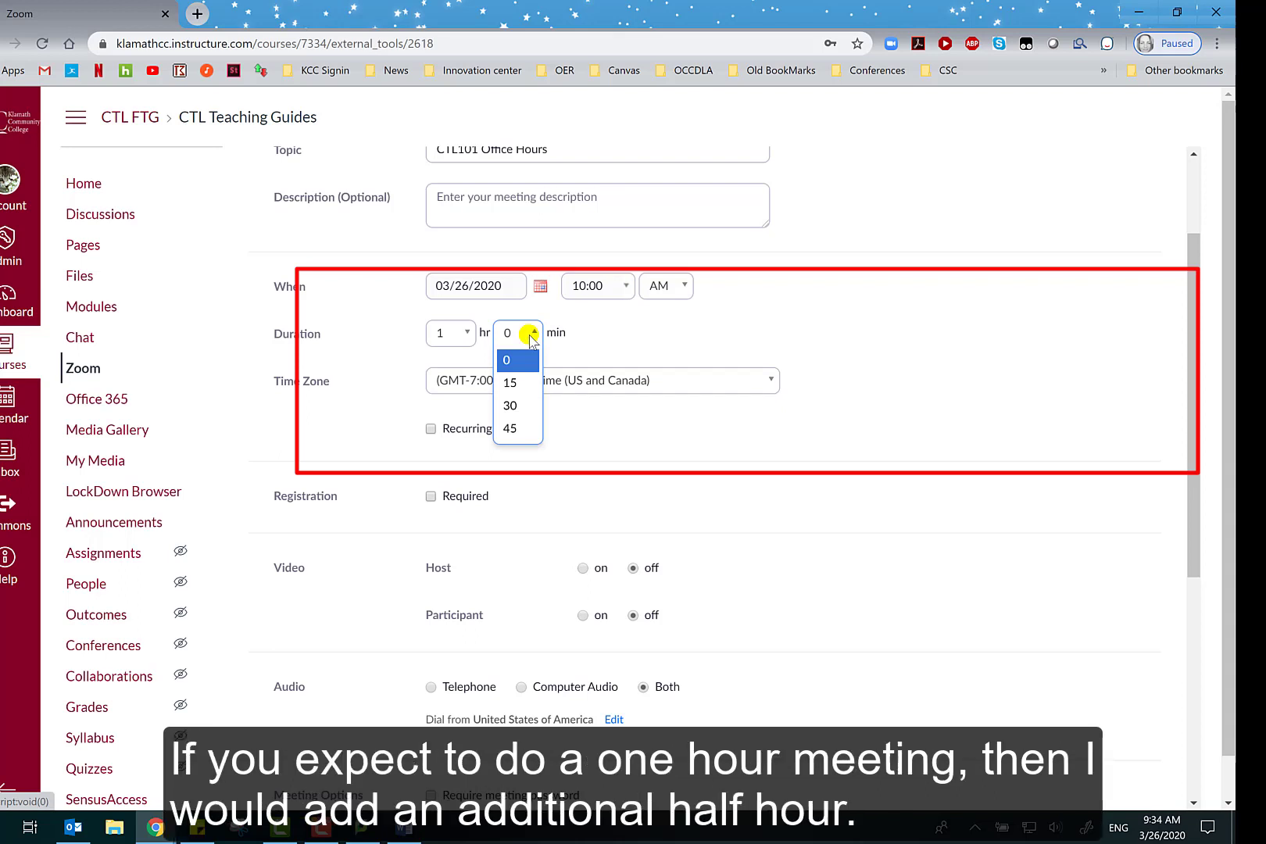
click(523, 408)
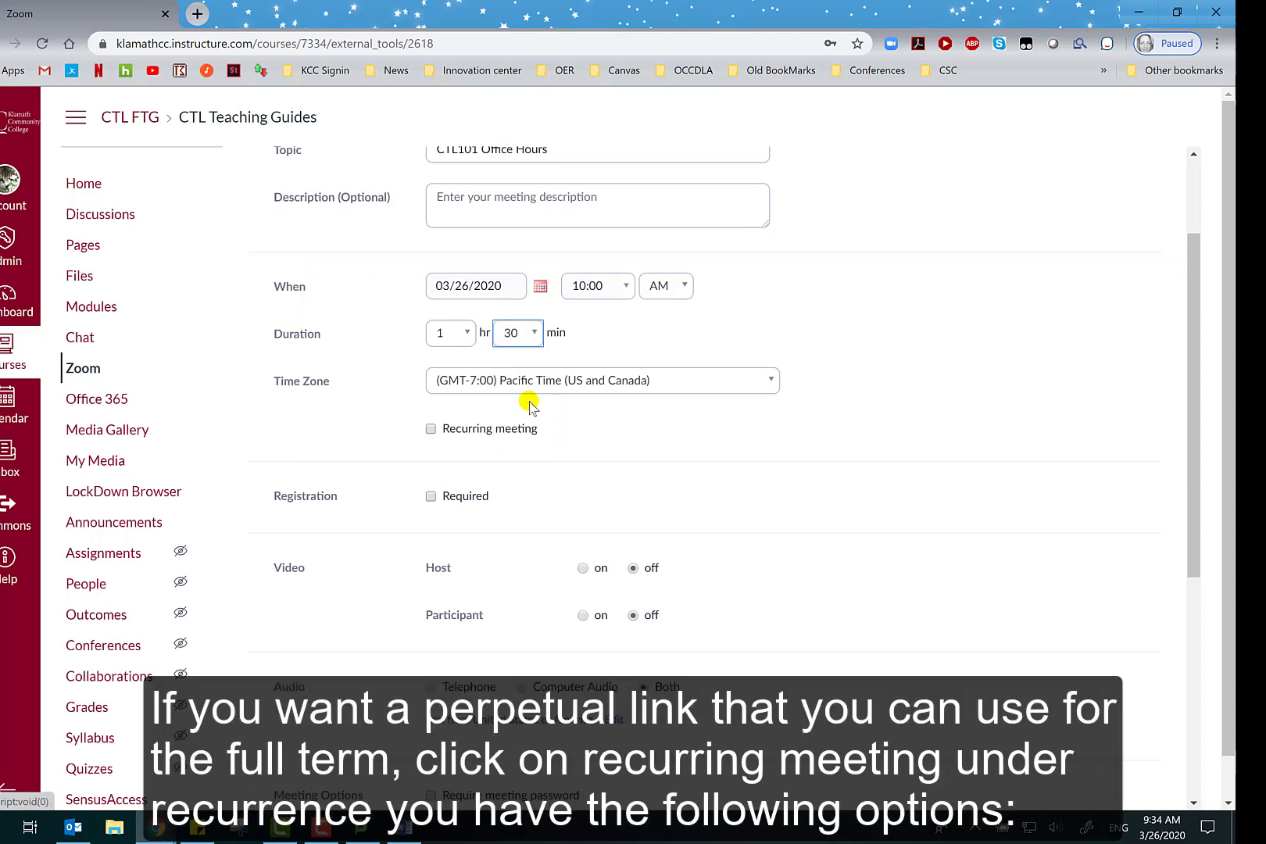
Step: Make the meeting recurring and set its recurrence to No Fixed Time
click(451, 433)
click(451, 432)
scroll(626, 391, down, 2)
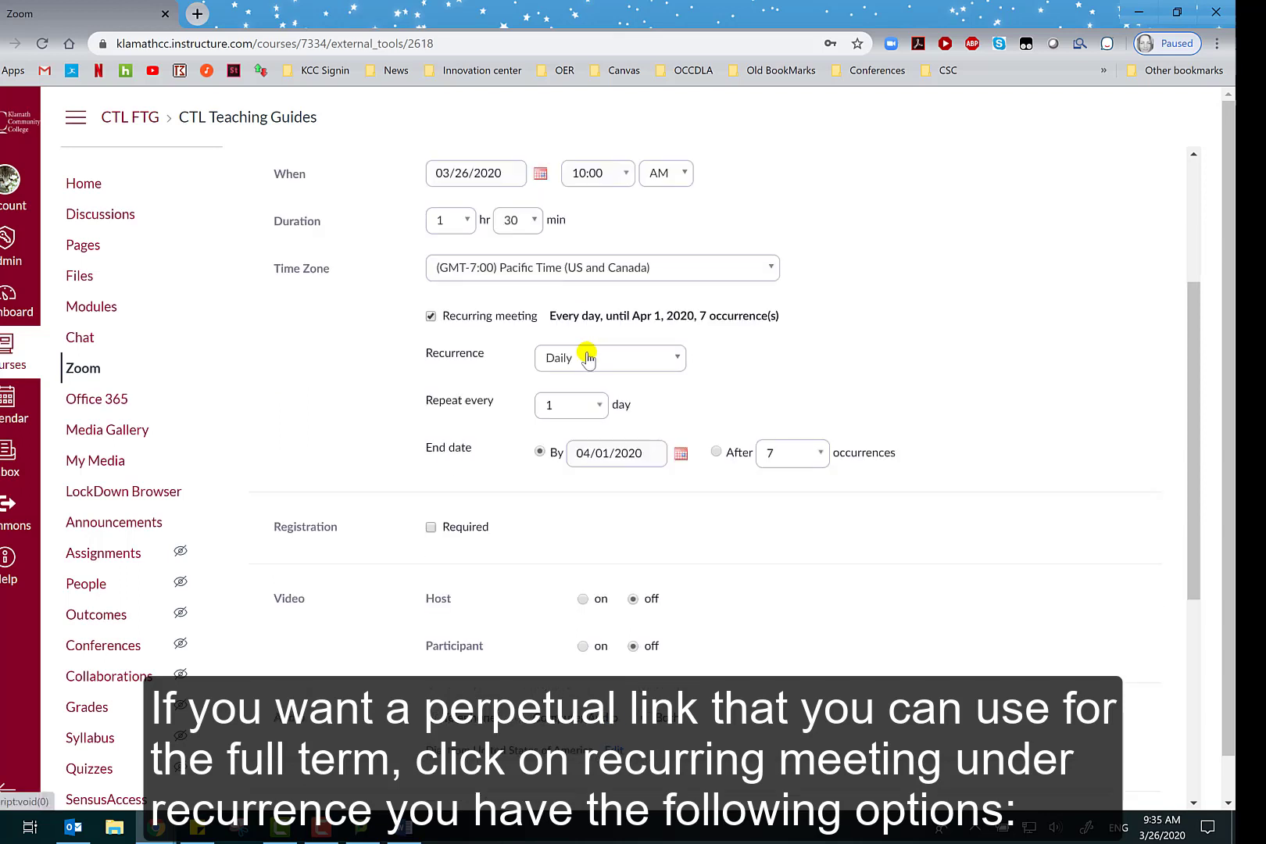
click(588, 362)
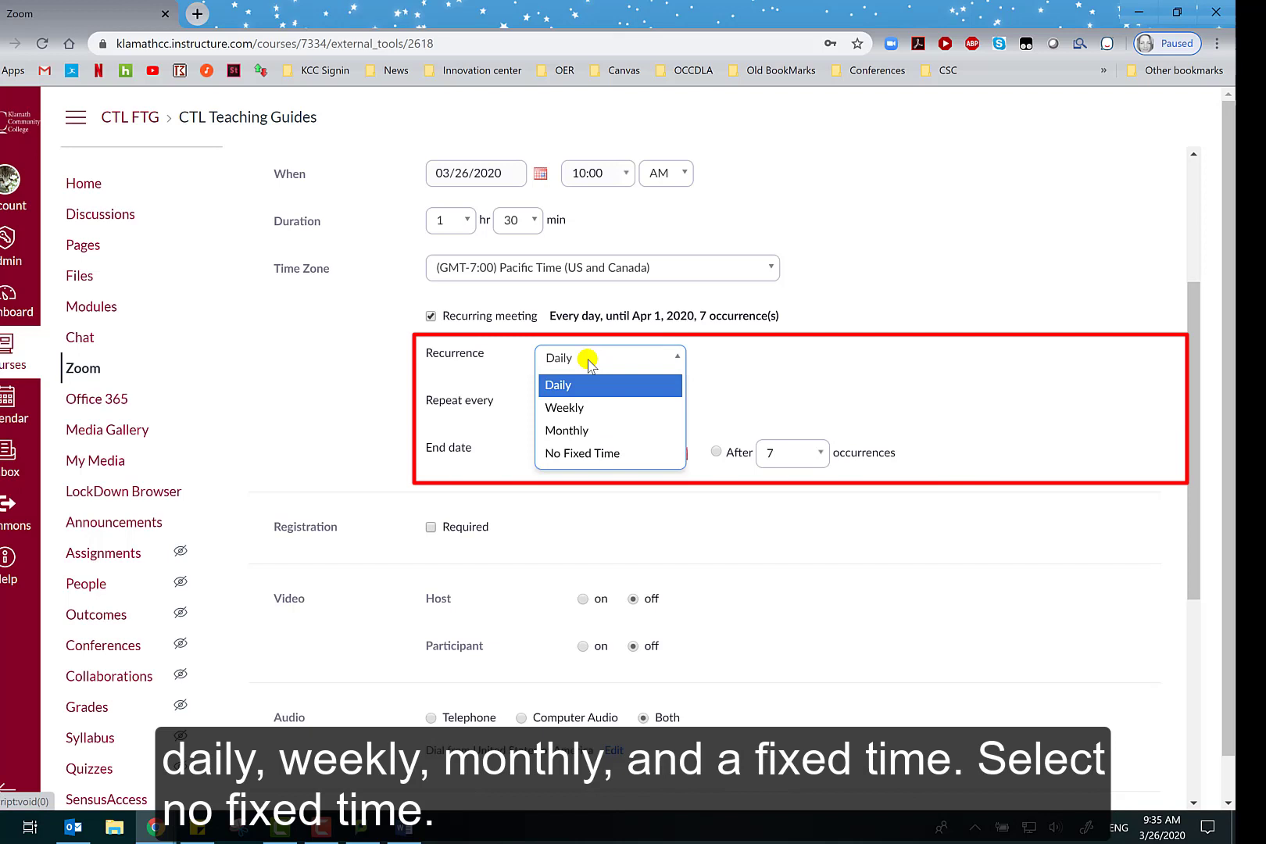
click(628, 458)
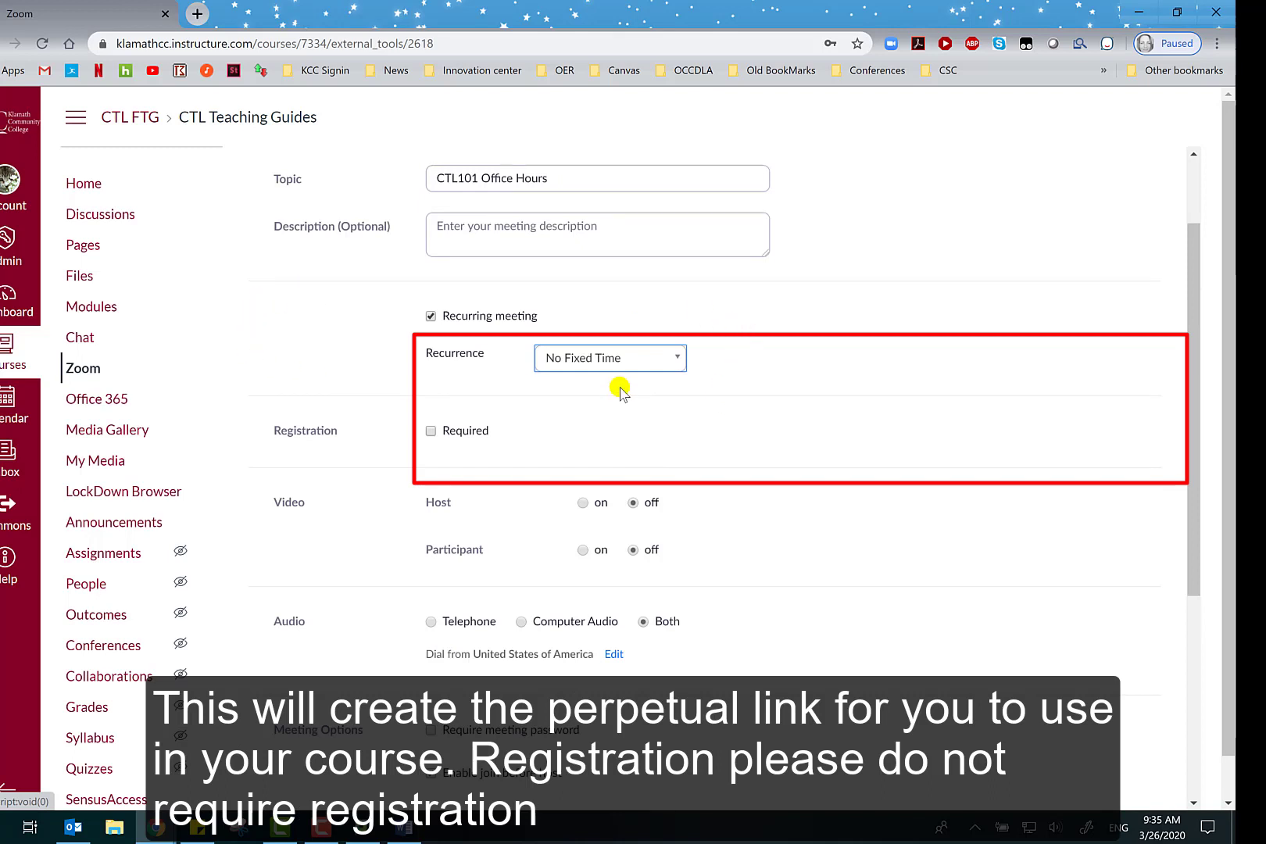
Step: Save the meeting with its preset registration, video, audio and meeting options, and copy its invitation text to the clipboard
scroll(617, 387, down, 1)
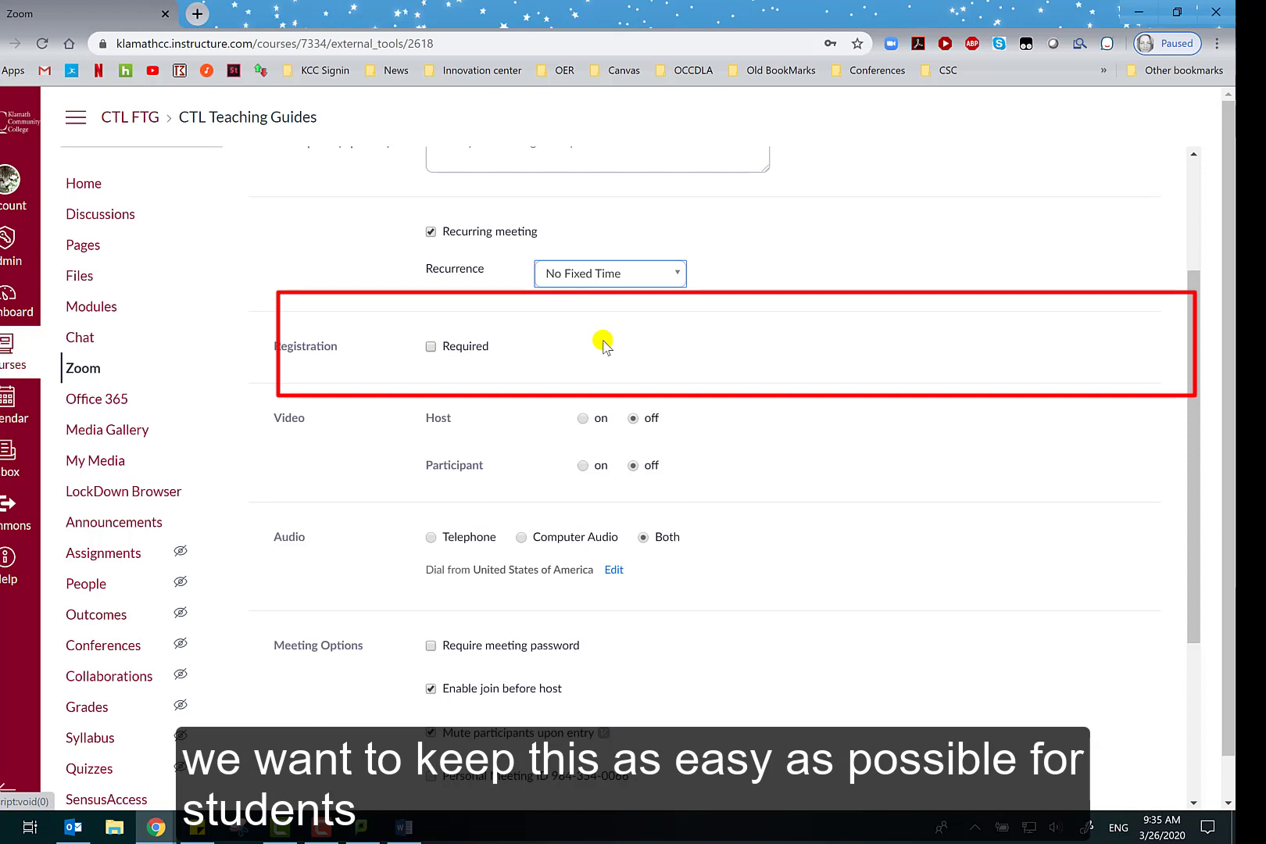
scroll(890, 379, down, 1)
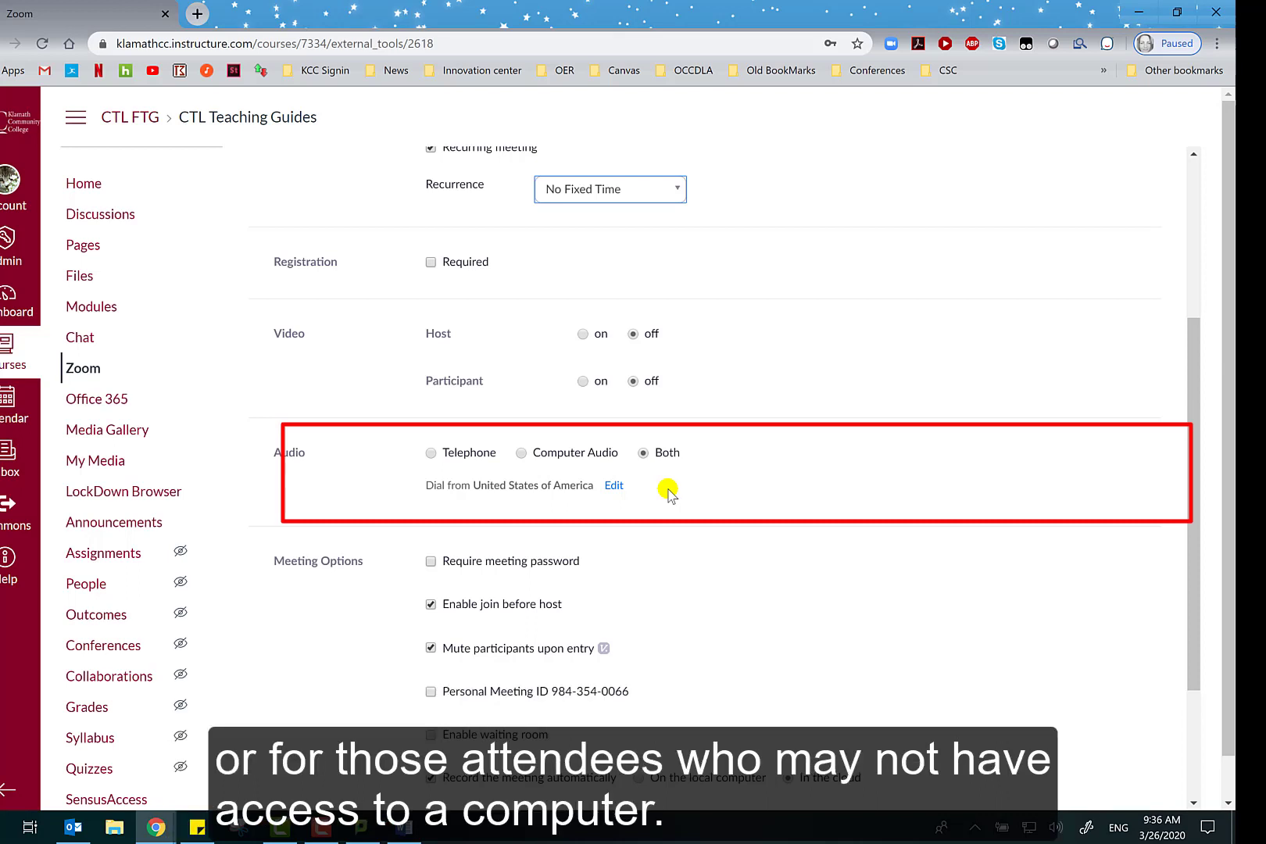
scroll(772, 608, down, 2)
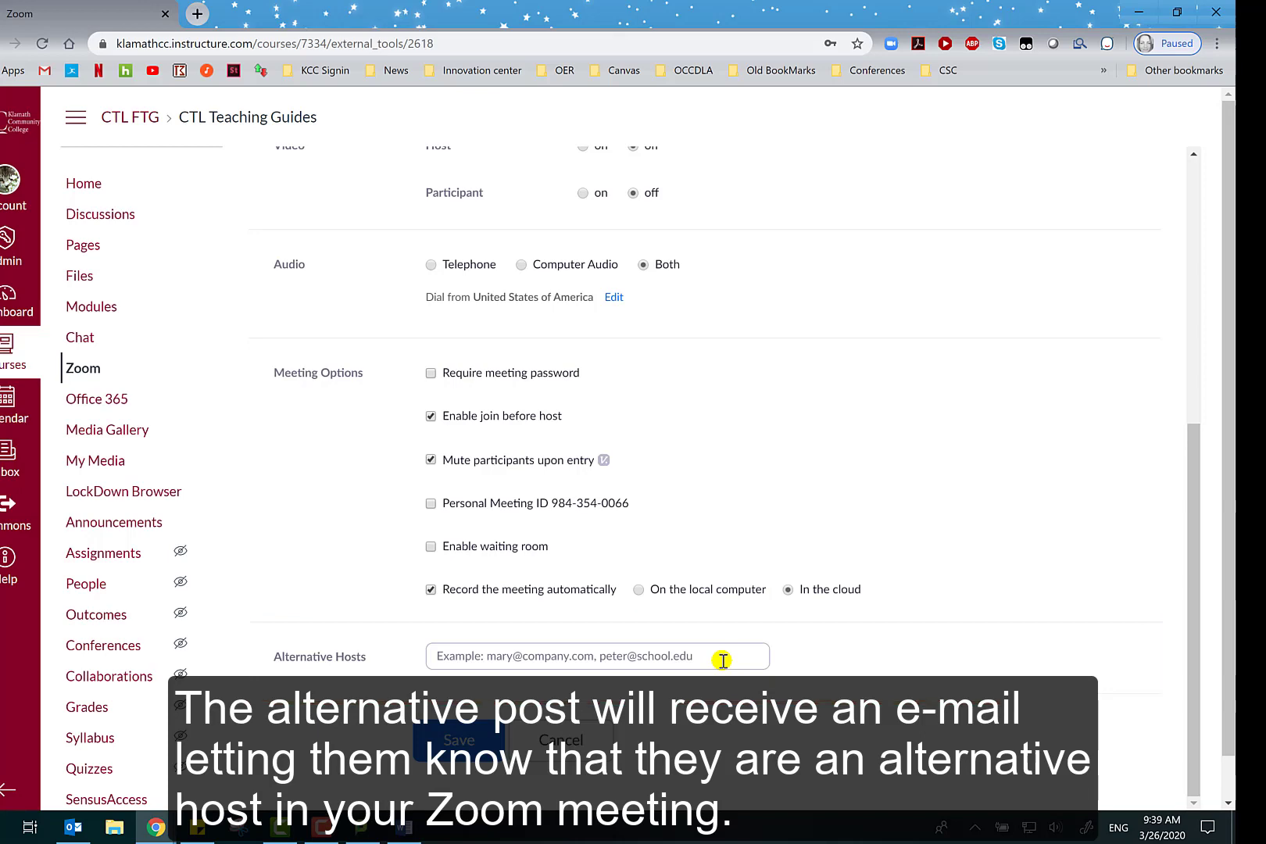
click(467, 756)
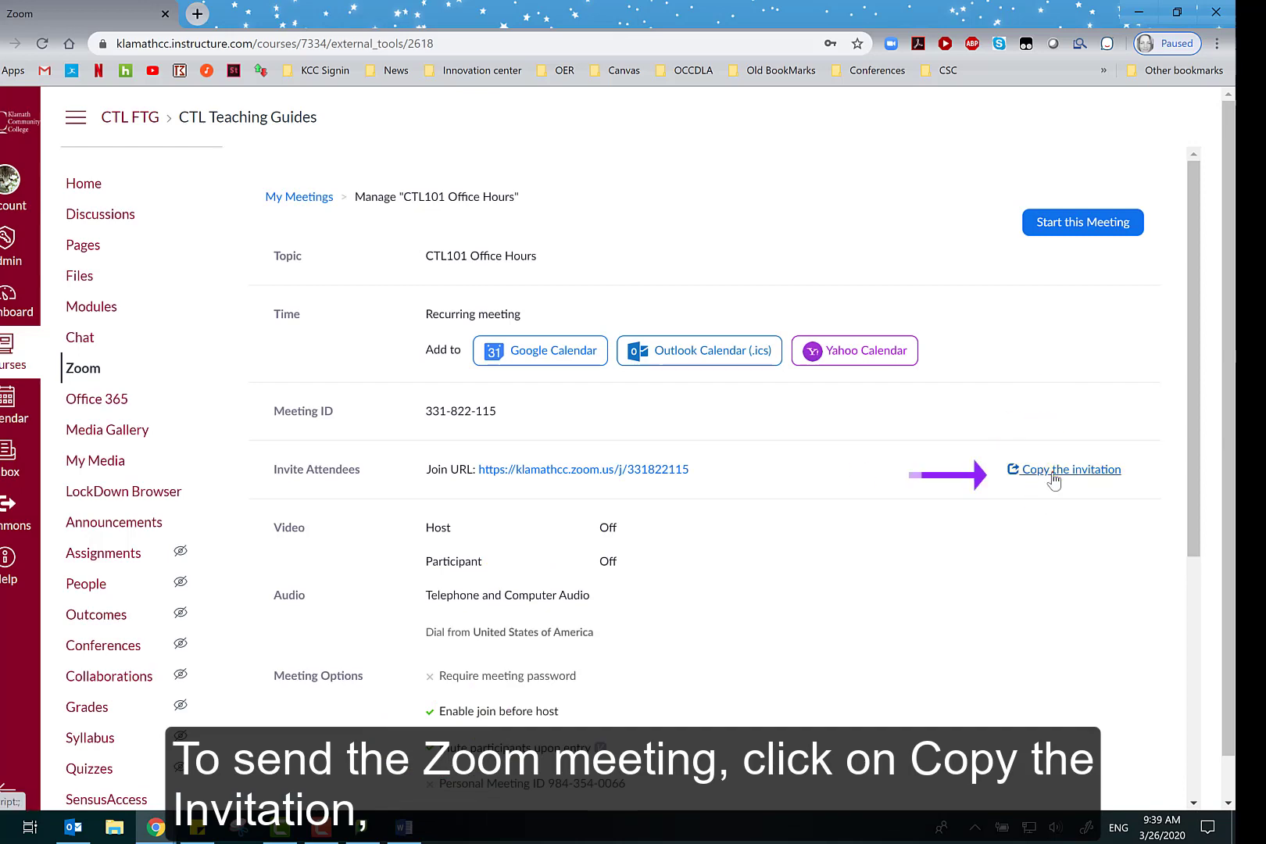
click(1053, 473)
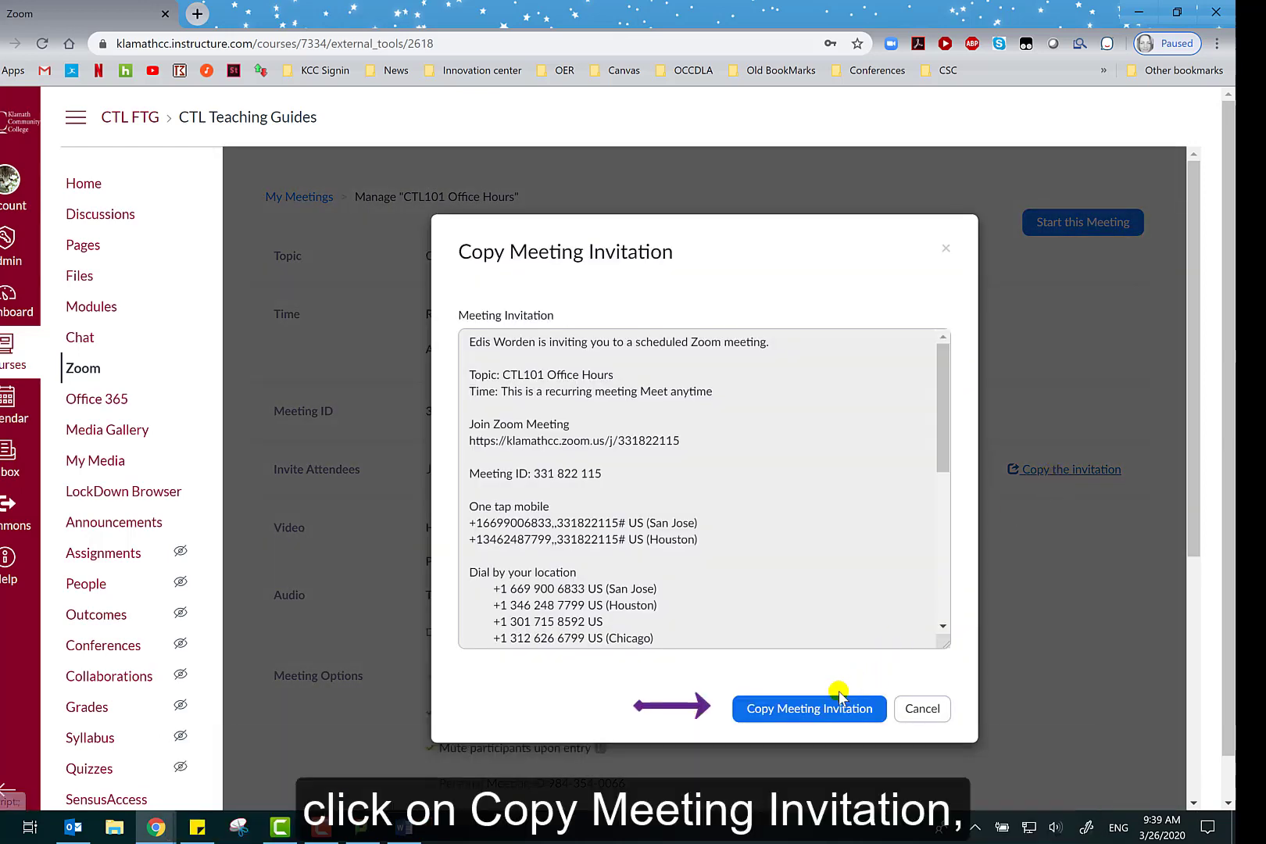
click(835, 711)
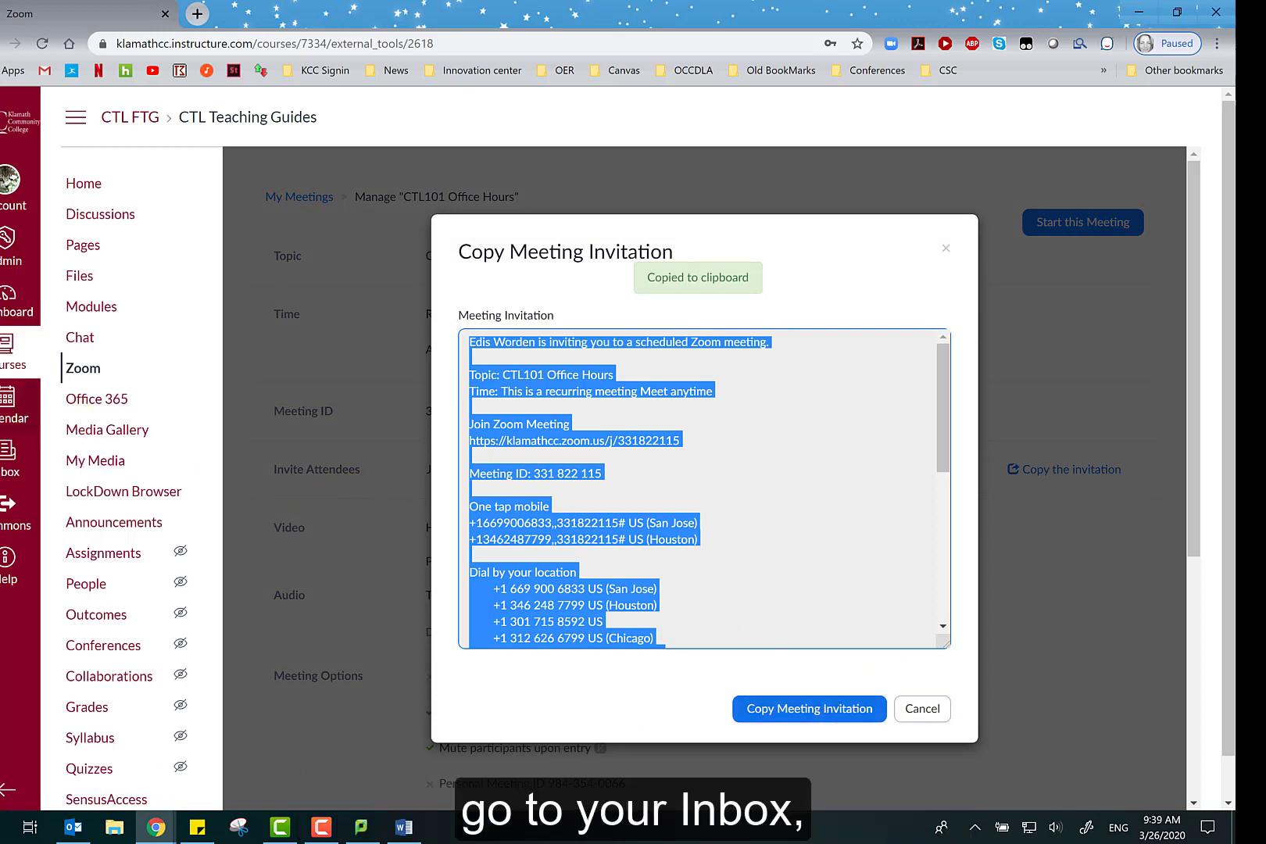
Step: Compose a new Canvas Inbox message addressed to all students of the CTL Kaltura Workshop course
click(4, 468)
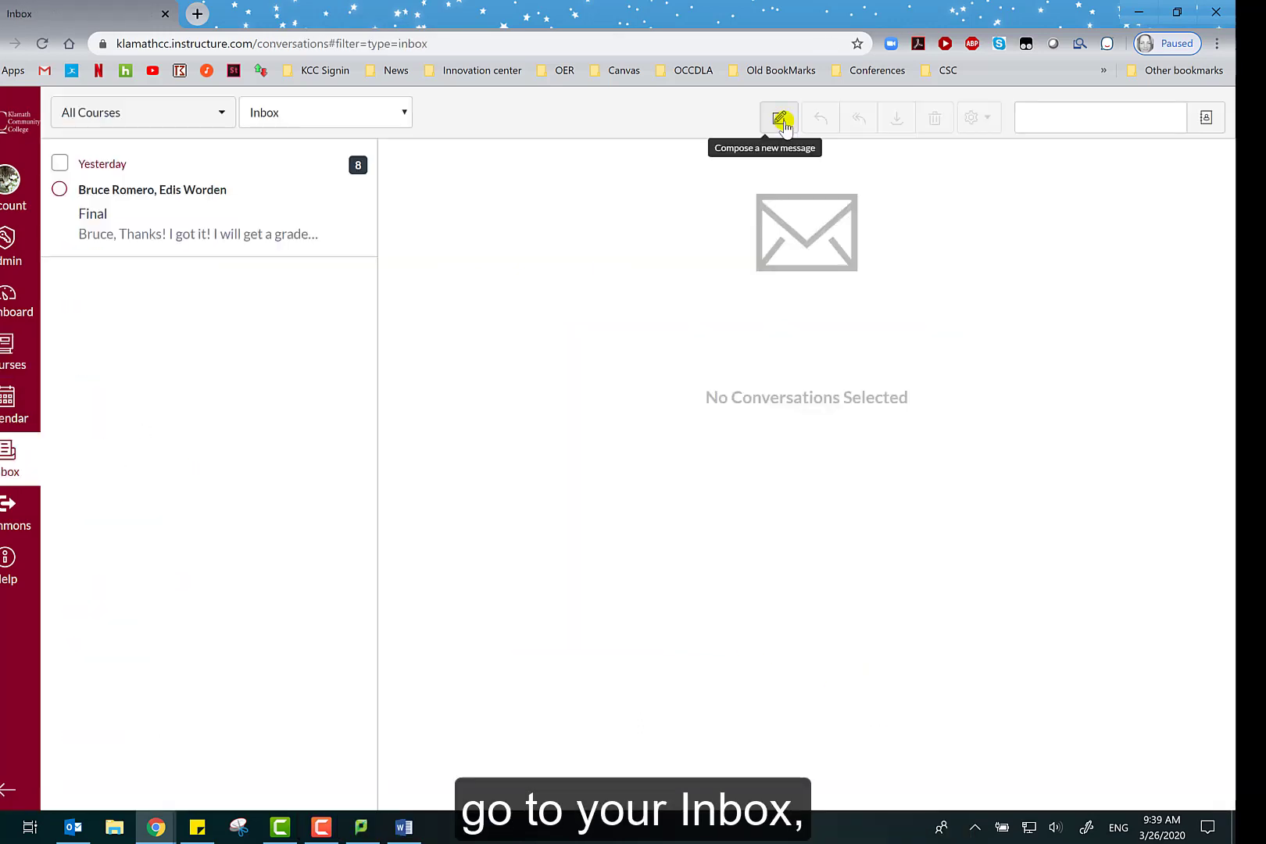
click(780, 118)
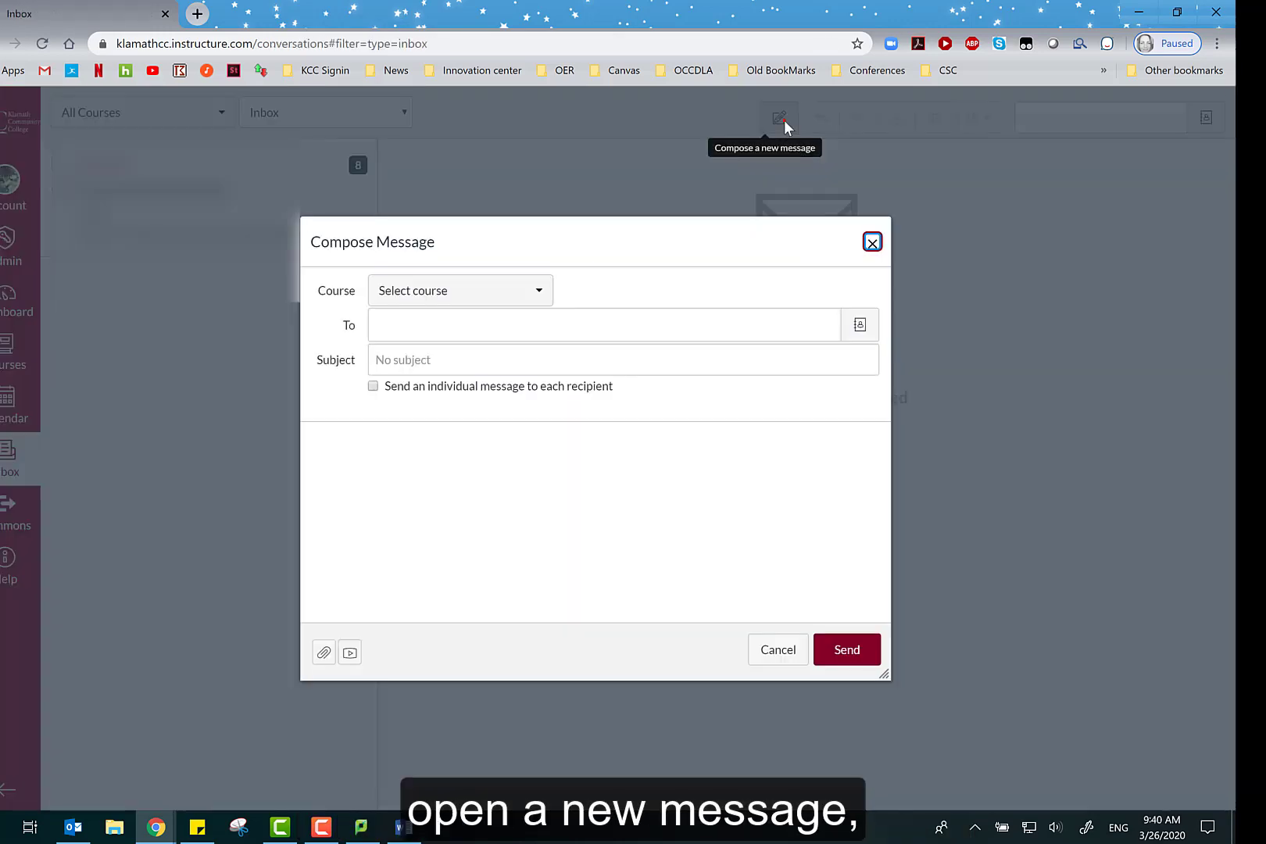
click(492, 297)
mouse_move(480, 373)
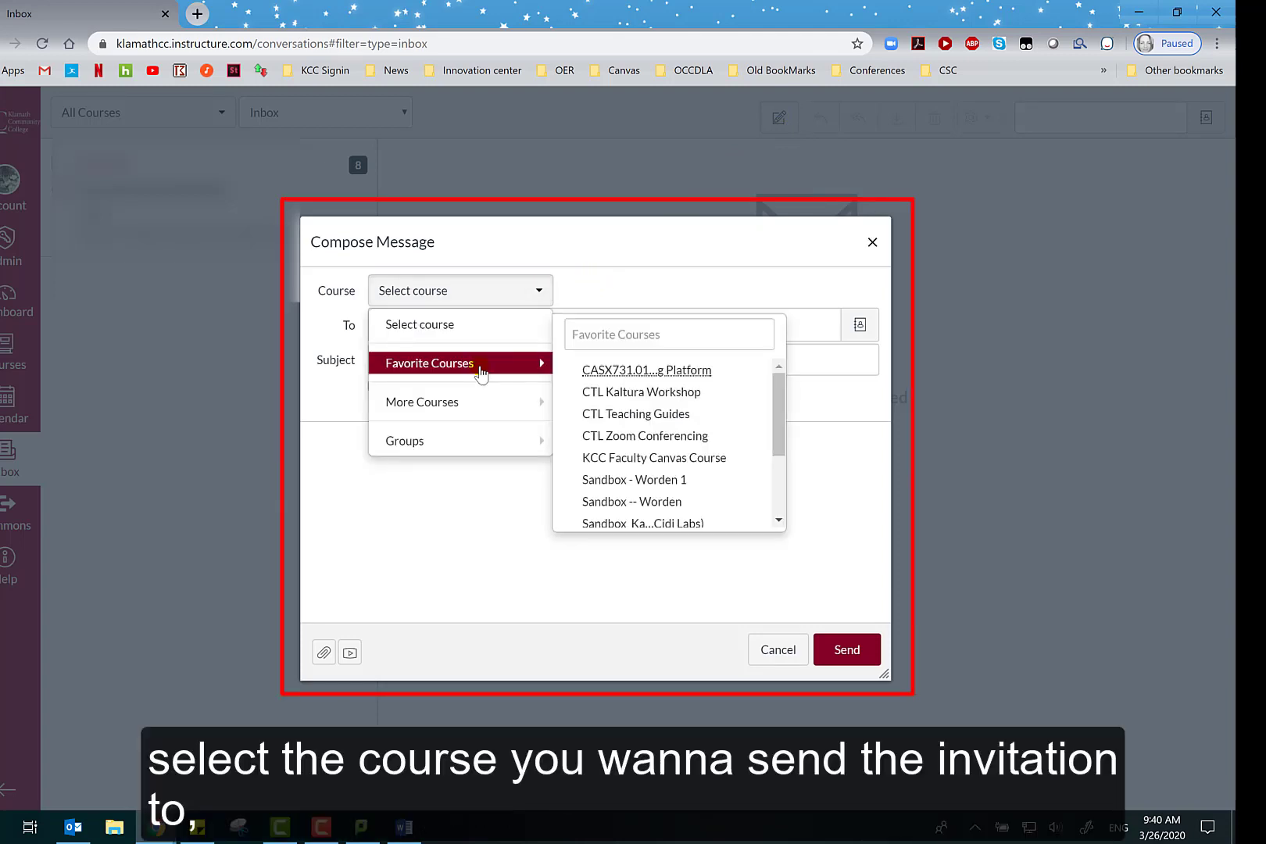
click(609, 391)
click(860, 324)
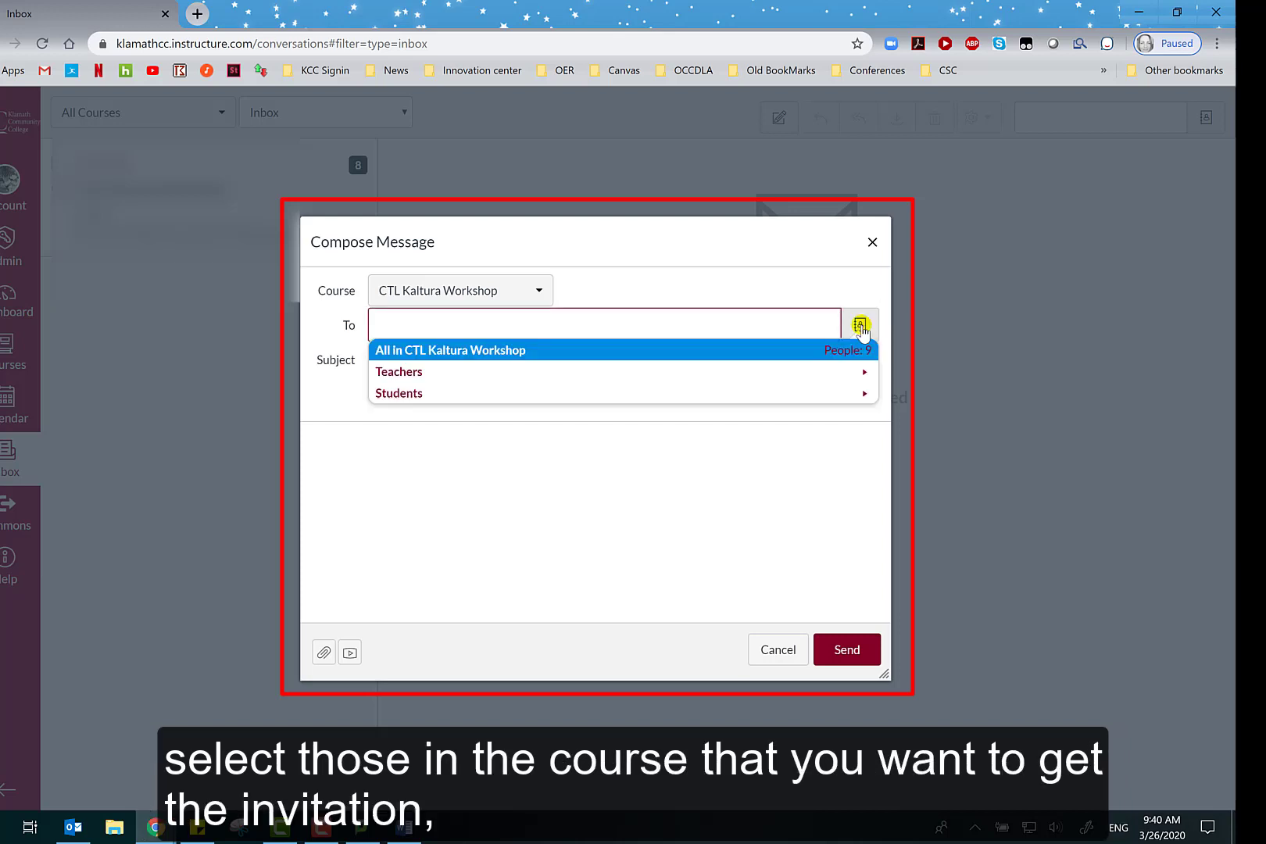
click(813, 391)
click(545, 372)
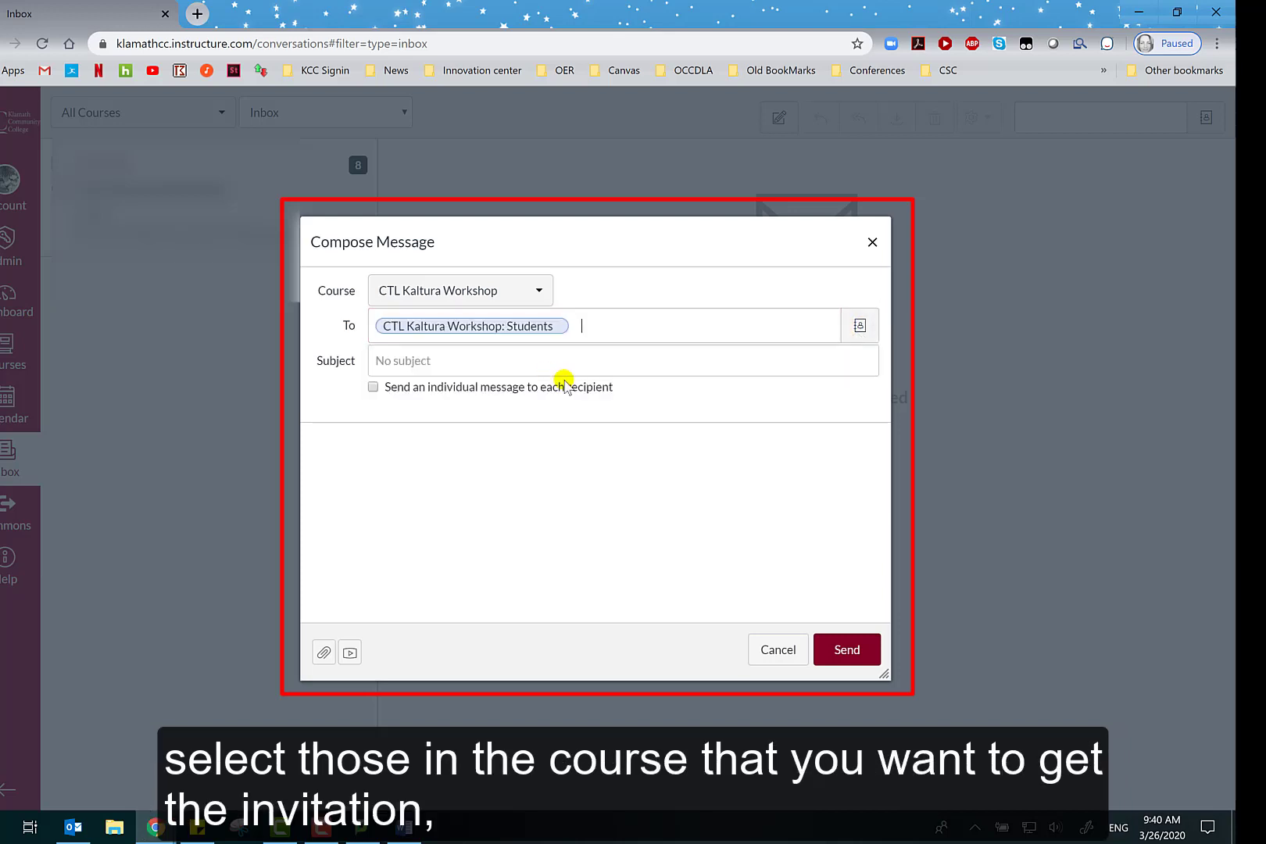
Step: Give the message the subject "zoom meeting" and paste the copied meeting invitation into its body
click(553, 362)
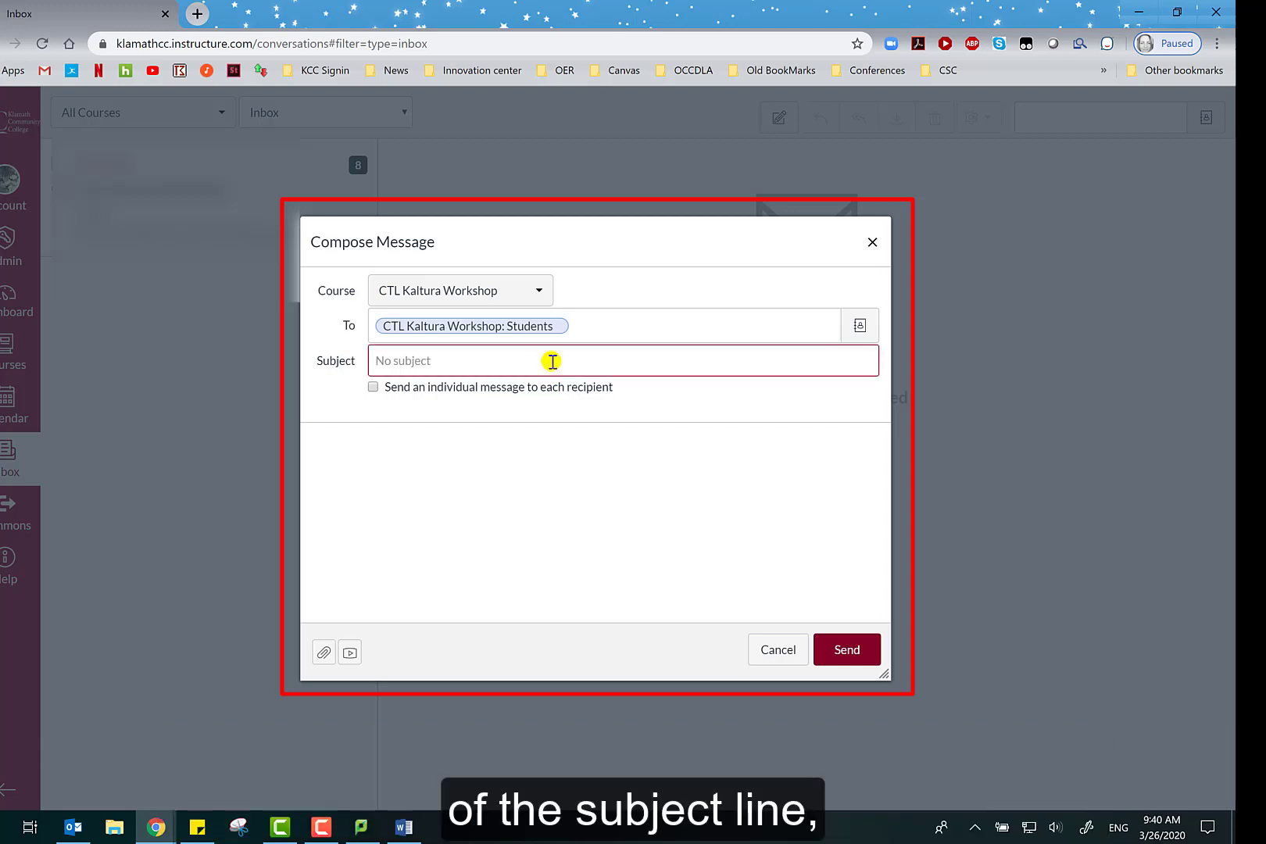
text(zoom meeting)
click(537, 595)
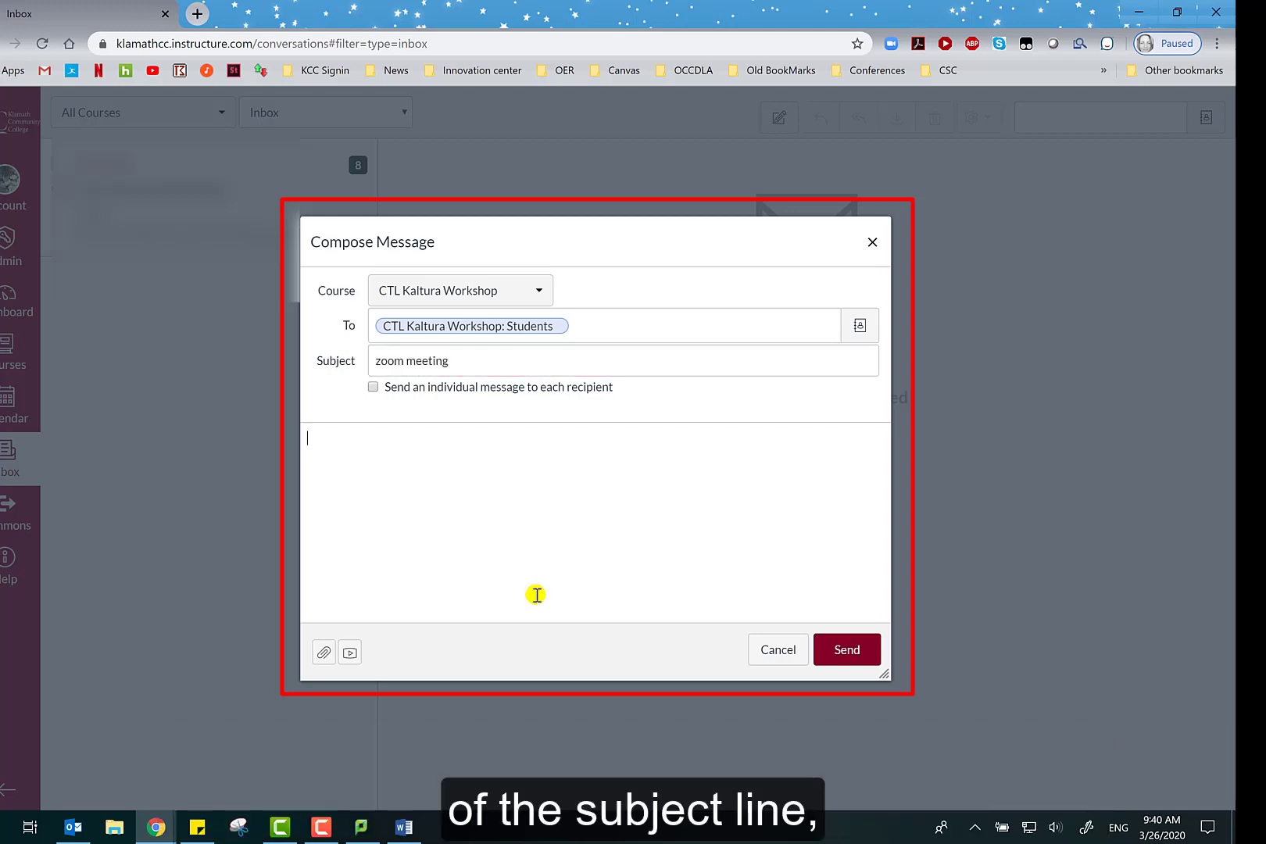
right_click(497, 487)
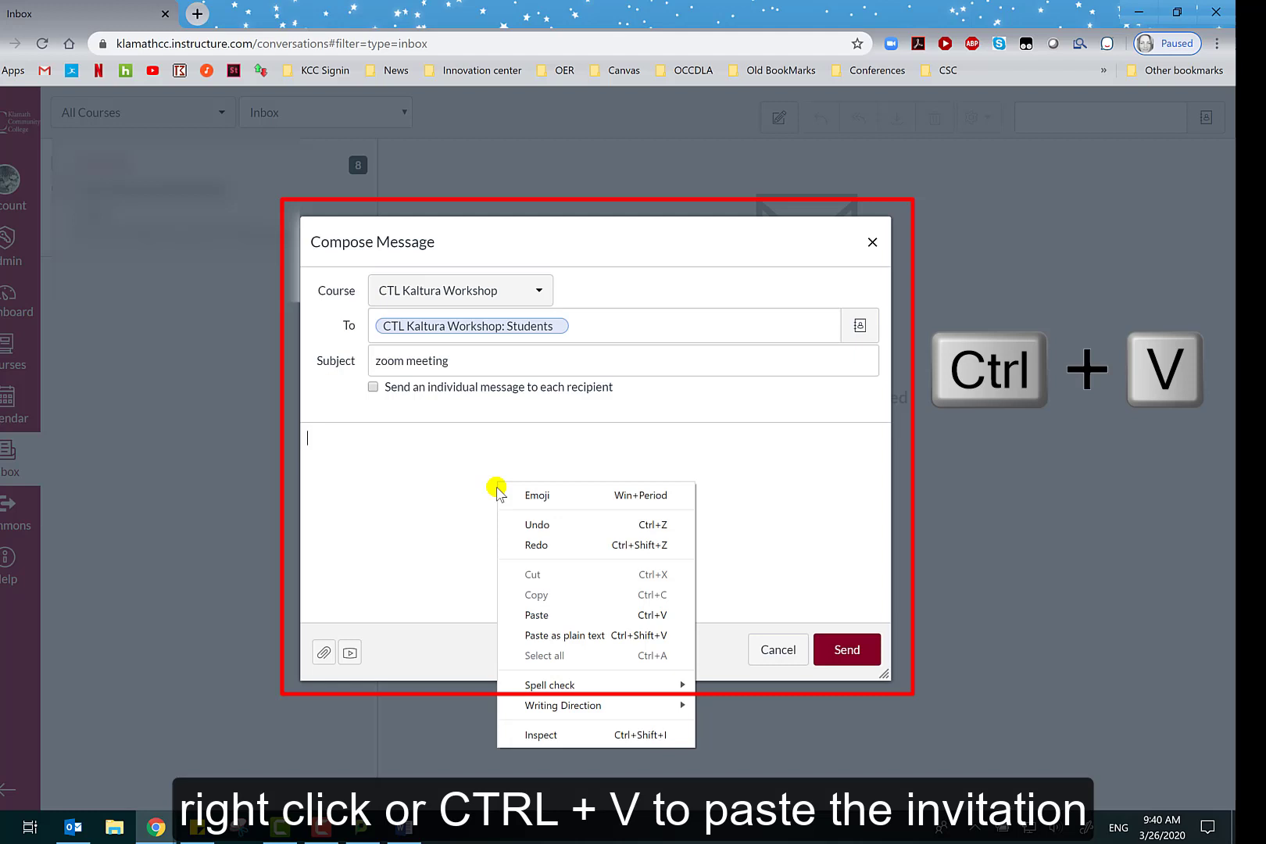
click(578, 615)
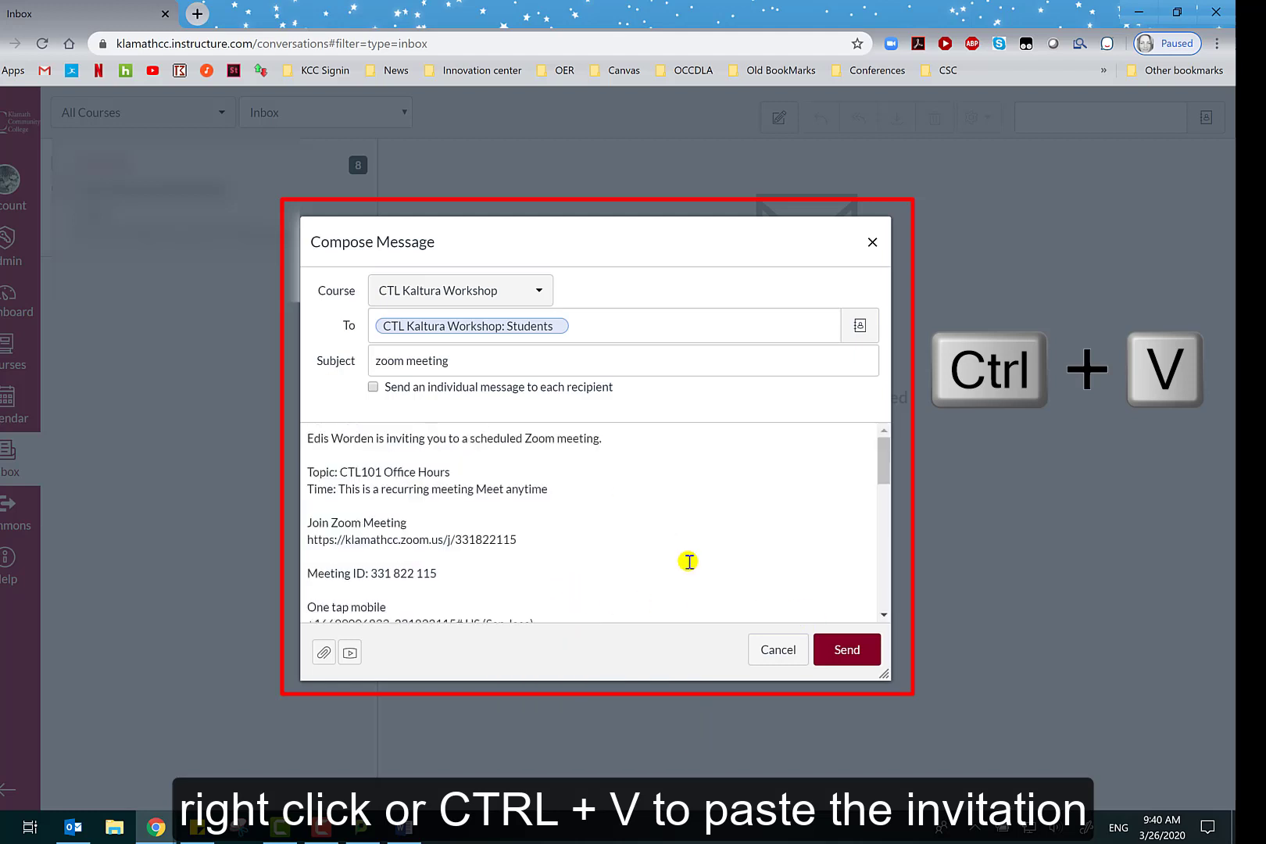